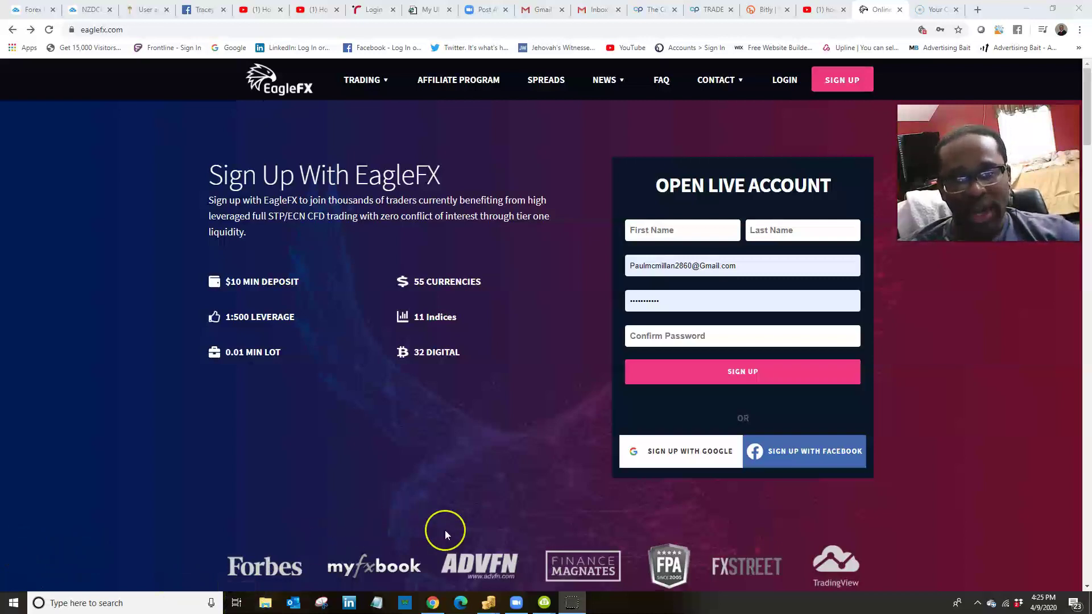
Fill in the first and last name on the live account sign-up form using the saved details.
click(658, 231)
click(658, 256)
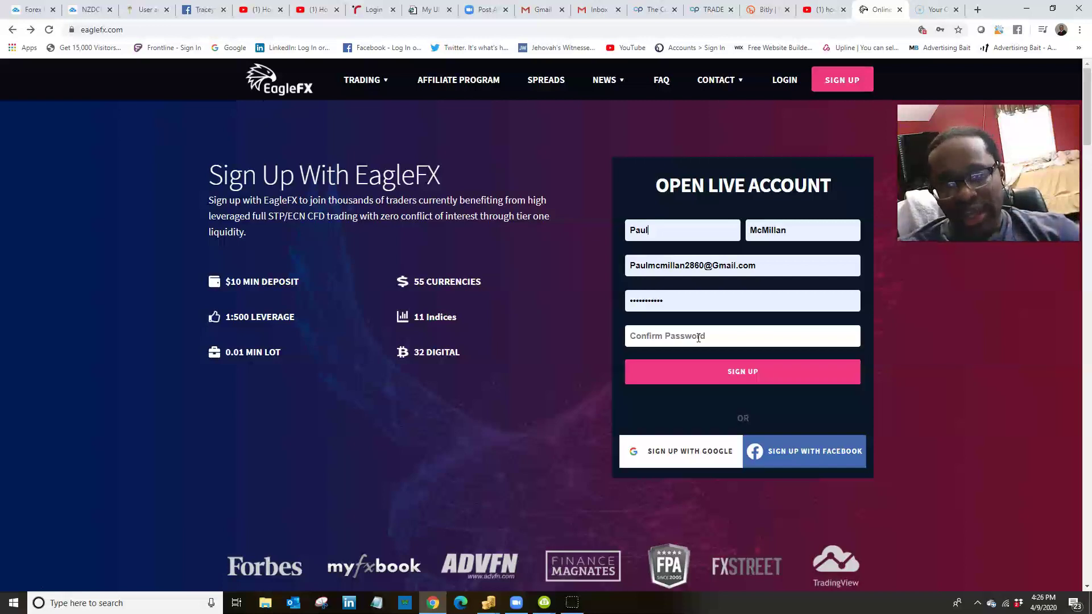
click(720, 327)
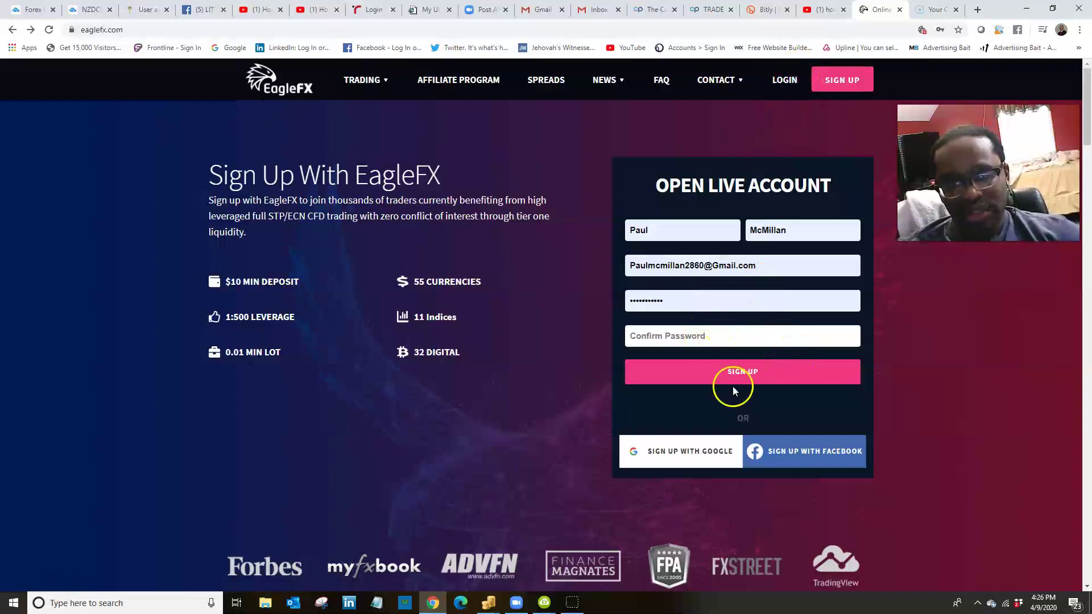
Go to the EagleFX login page and sign in with the saved credentials.
click(784, 83)
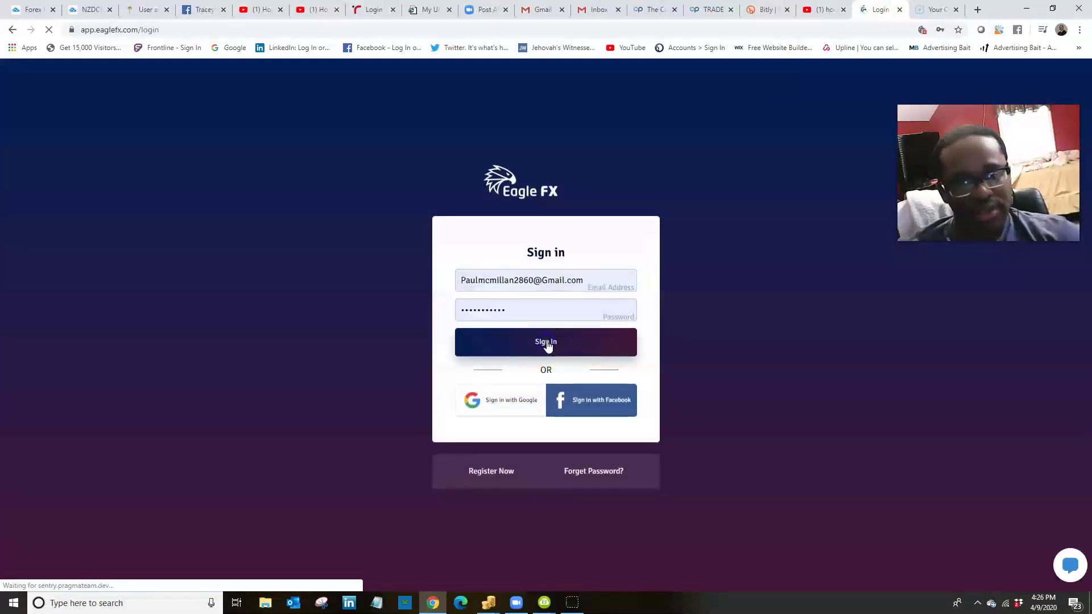
click(546, 343)
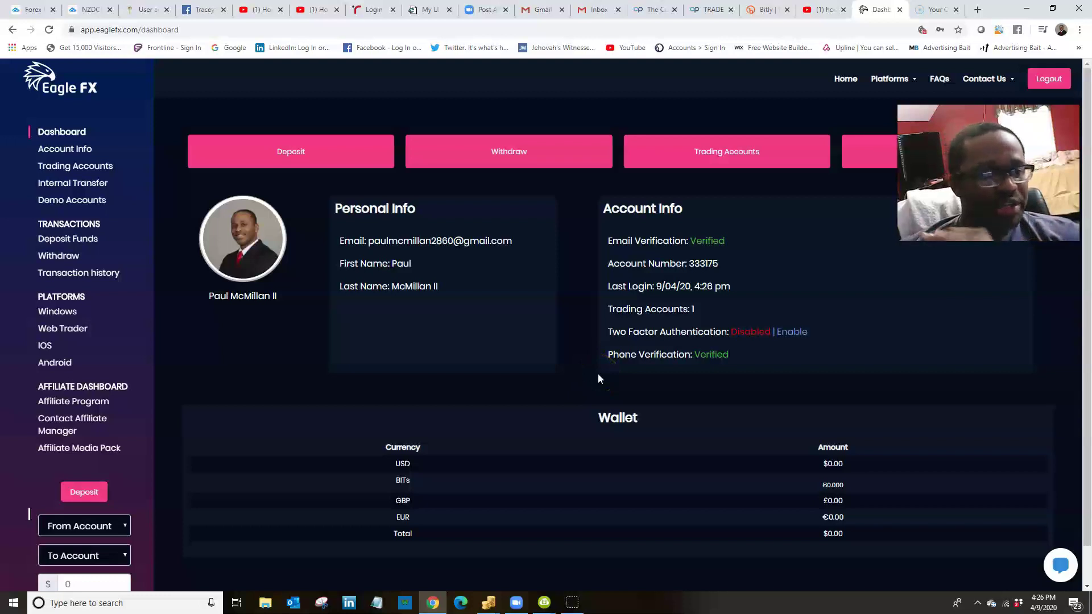
Create a $200 deposit into the USD wallet with the Visa/Mastercard method and proceed to Instacoins.
click(71, 244)
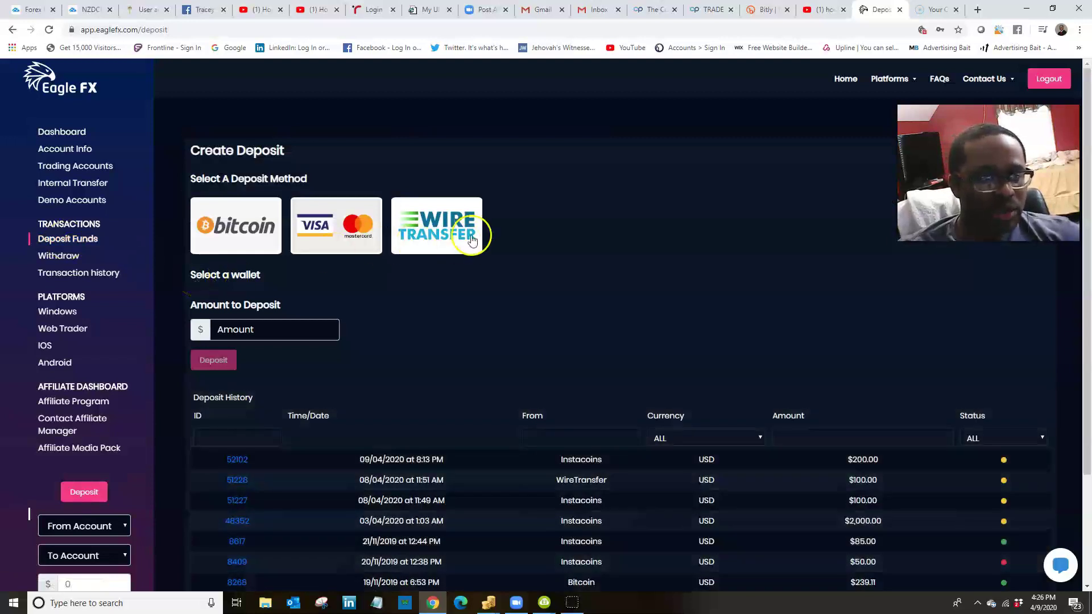
click(353, 221)
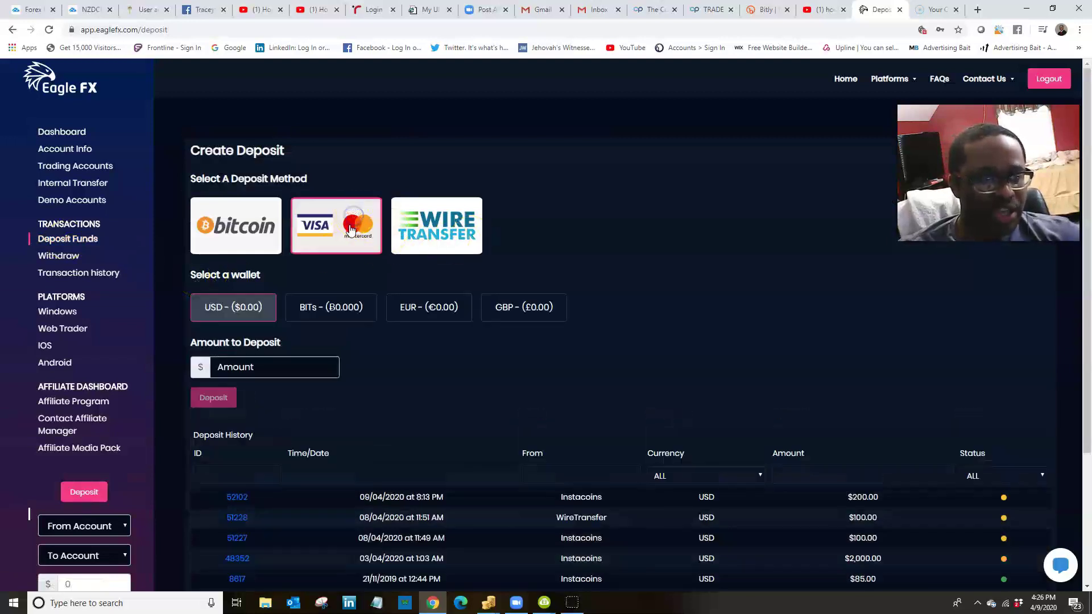
click(222, 309)
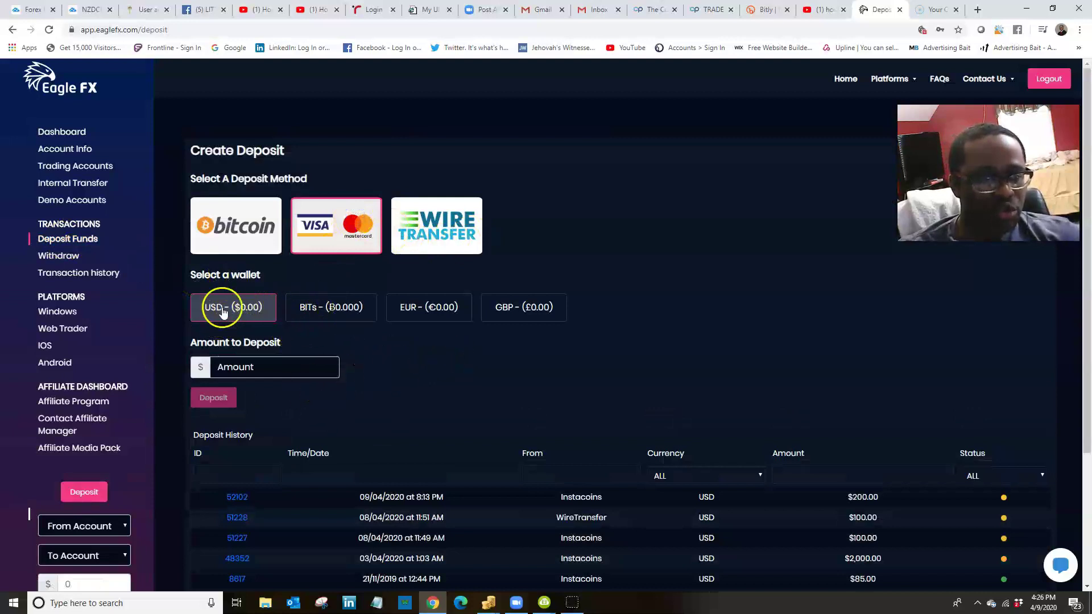
click(251, 363)
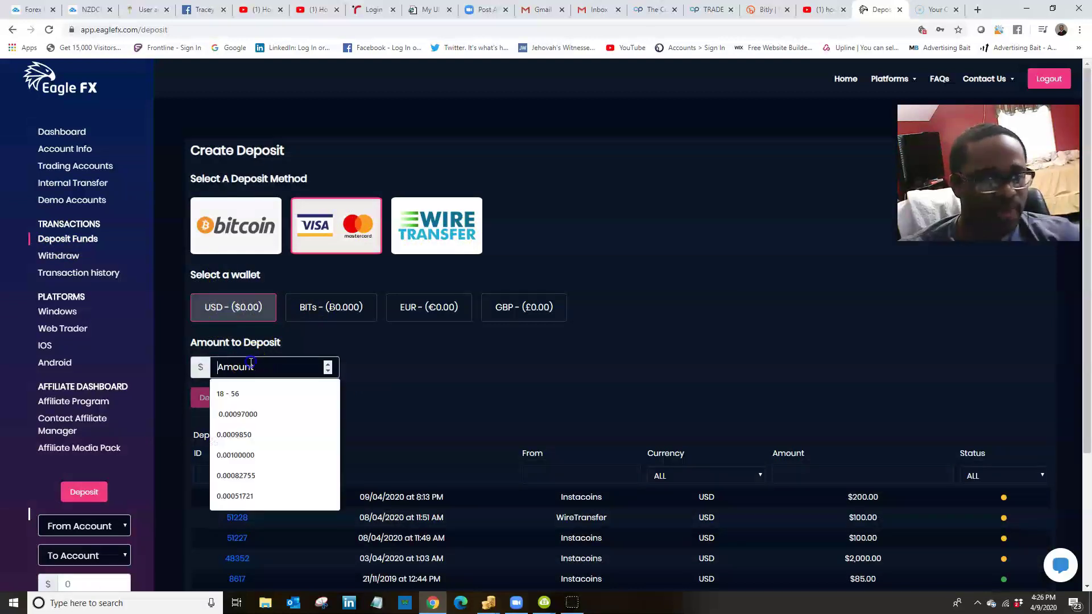
text(200)
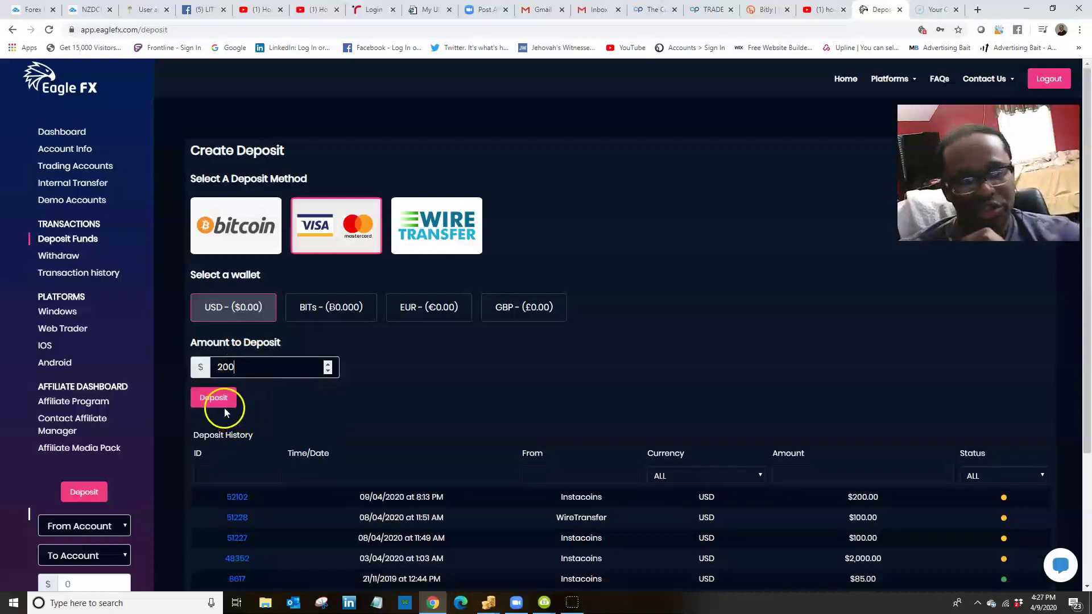
click(220, 400)
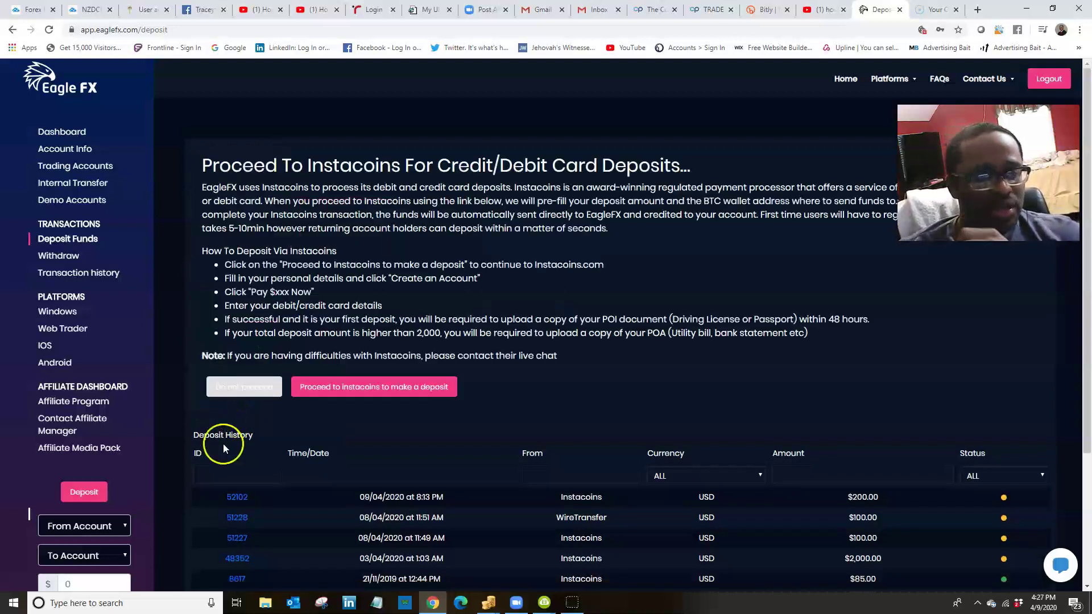
click(332, 387)
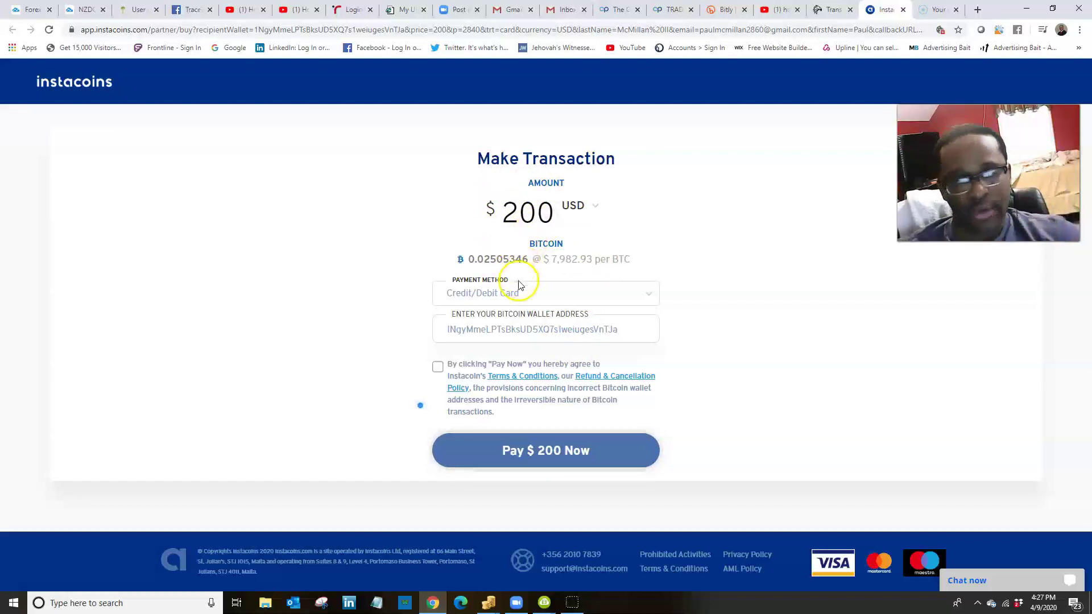
Choose Credit/Debit Card as the Instacoins payment method, accept the terms, and try to pay the $200.
click(489, 294)
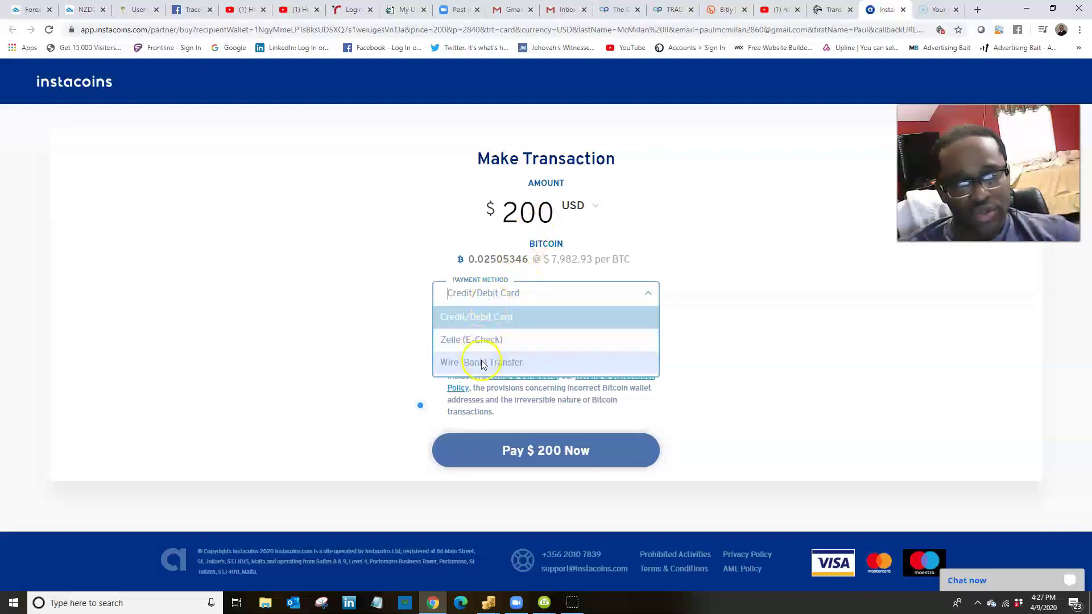
click(503, 317)
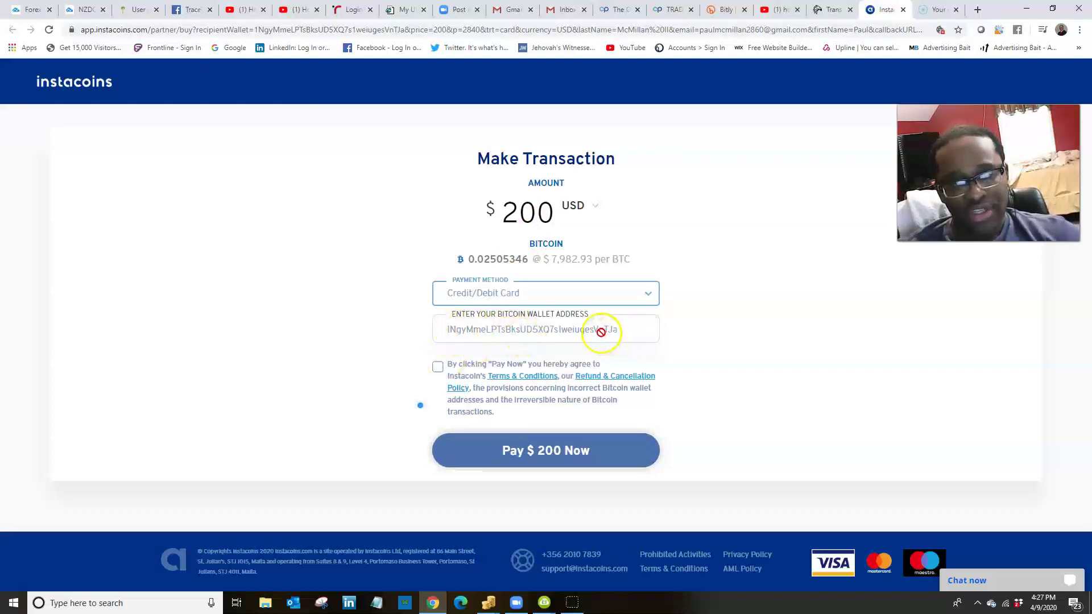
click(831, 11)
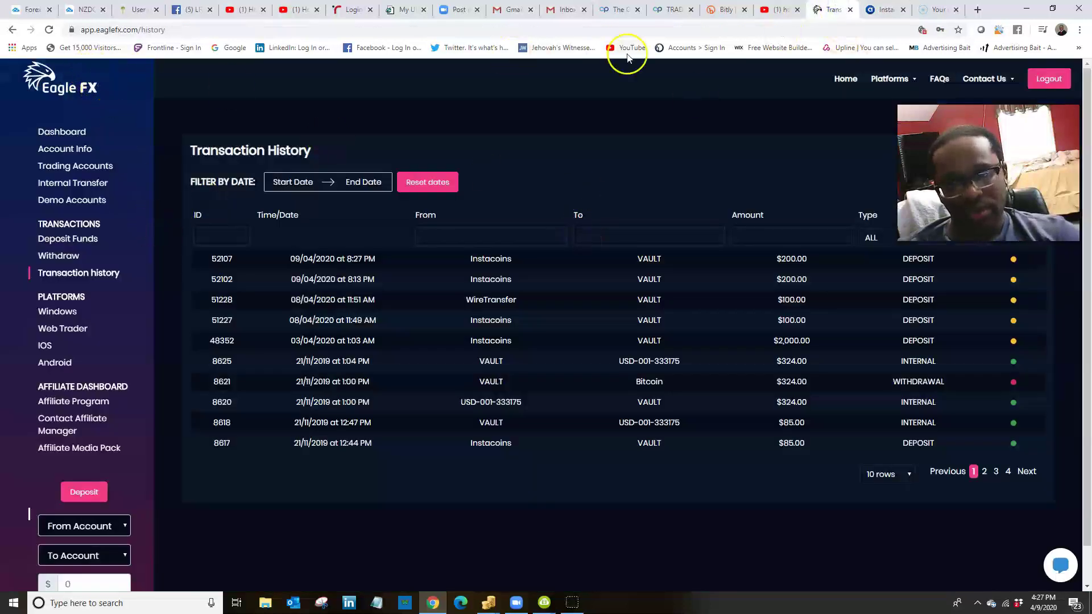
click(870, 10)
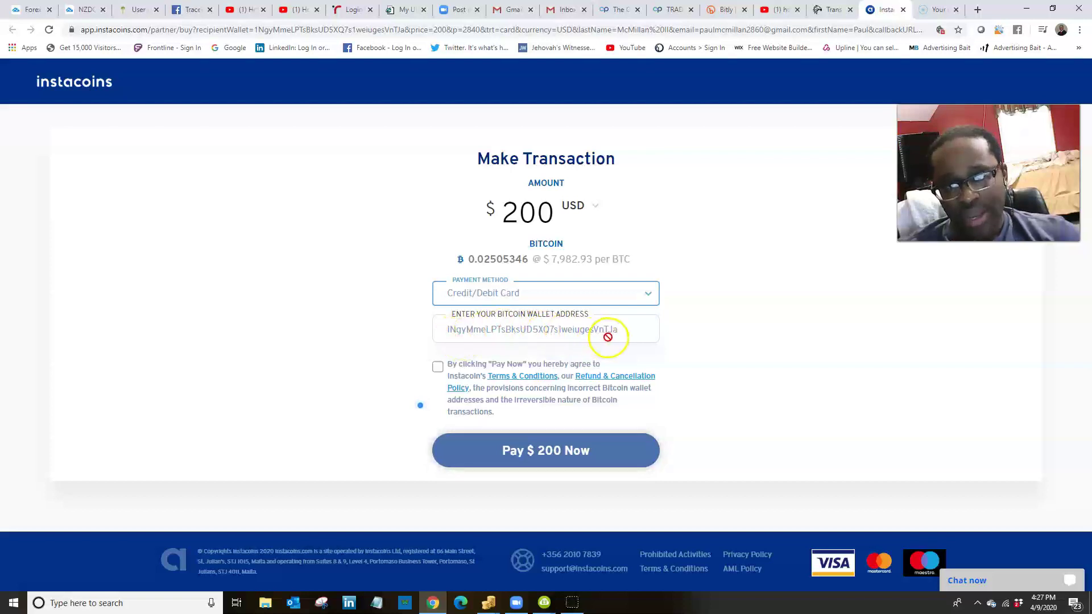
click(438, 367)
click(526, 452)
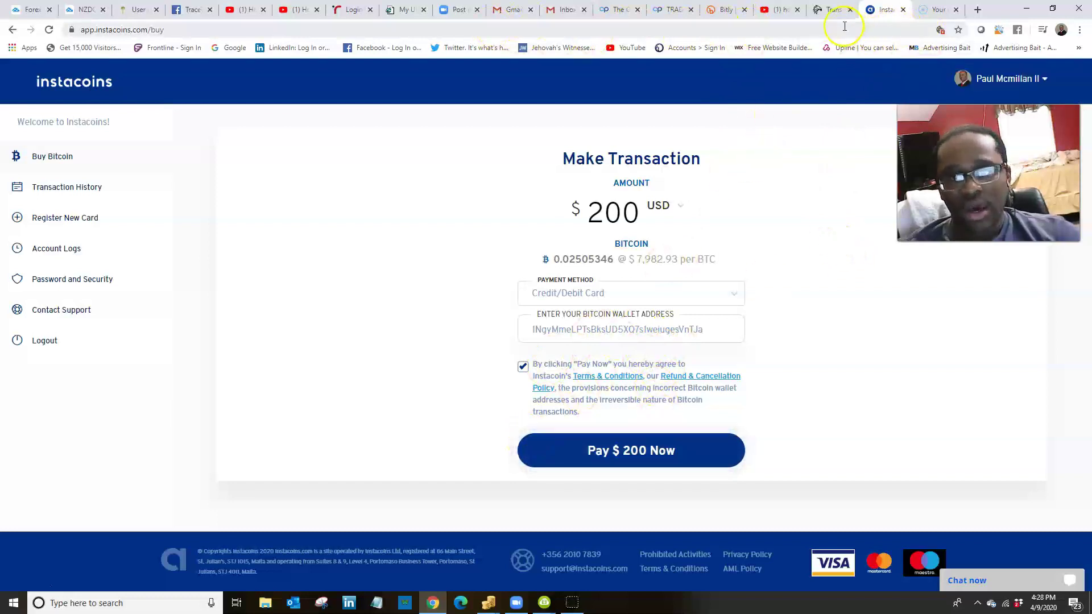
click(654, 442)
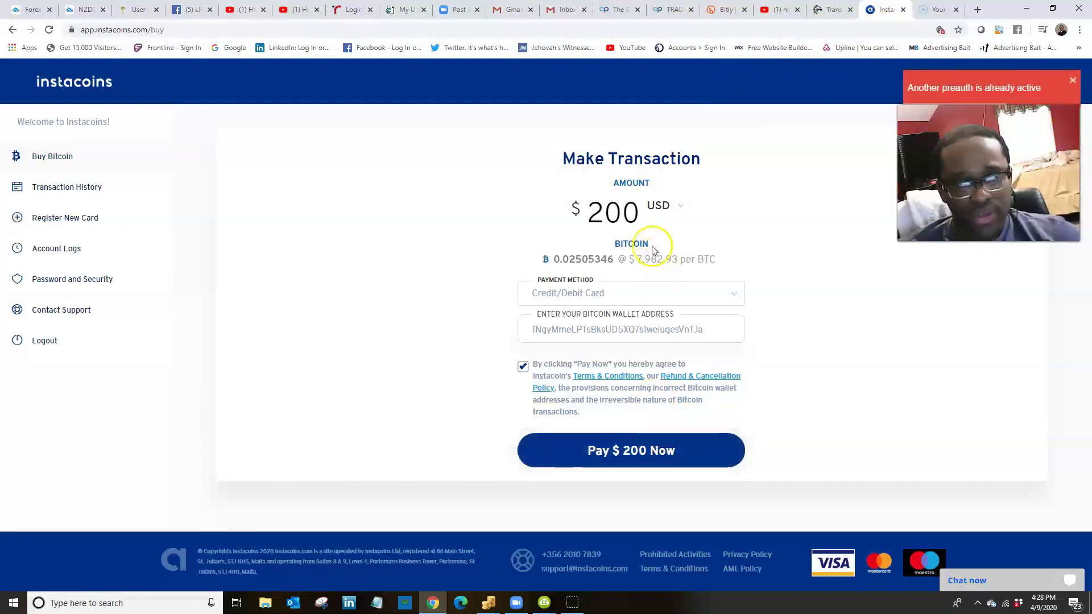
click(1073, 80)
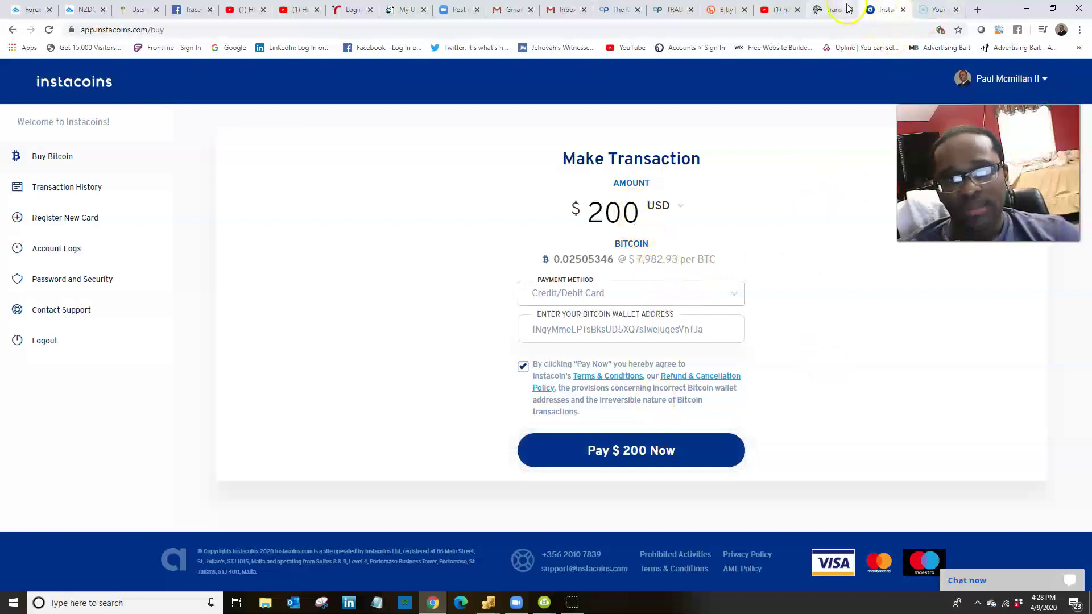
Log out of Instacoins, sign back in with the saved credentials, and close the Instacoins page.
click(841, 10)
click(885, 10)
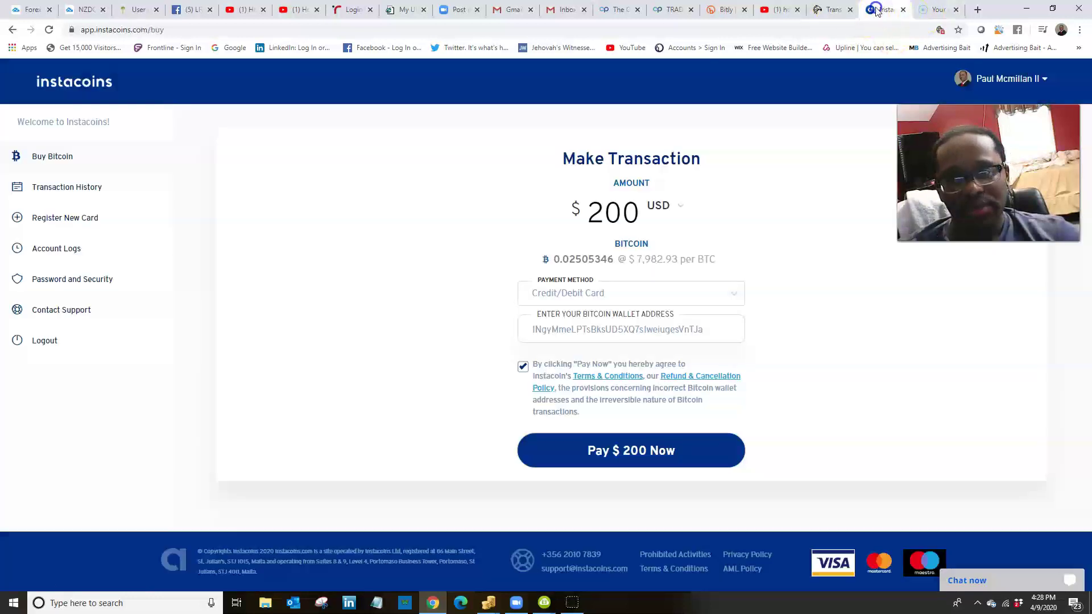
click(57, 341)
click(550, 345)
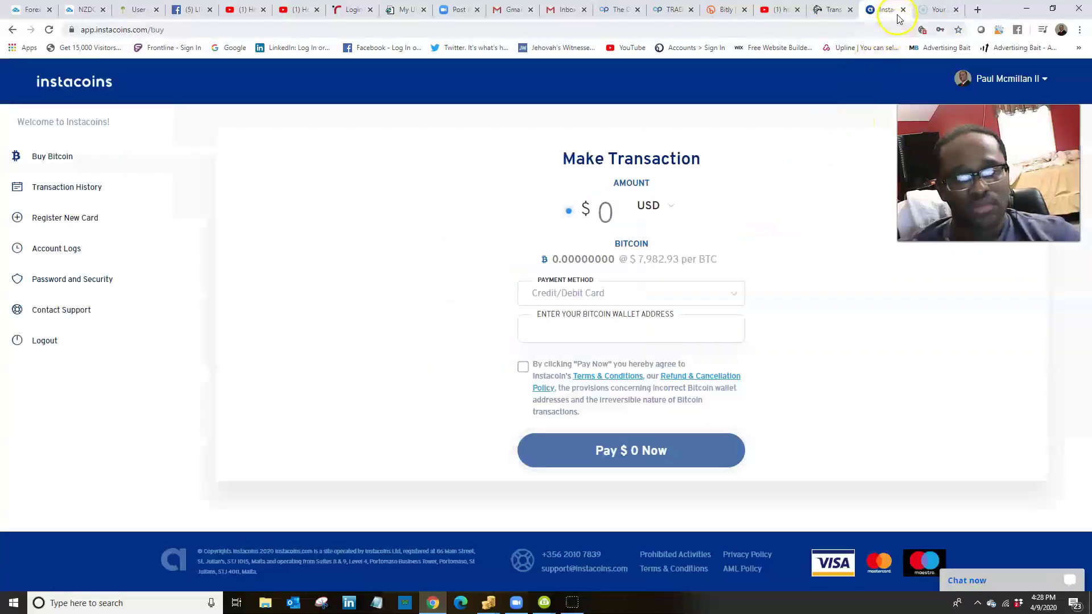
click(903, 10)
Create another $200 USD deposit with the Visa/Mastercard method and continue to Instacoins for payment.
click(65, 239)
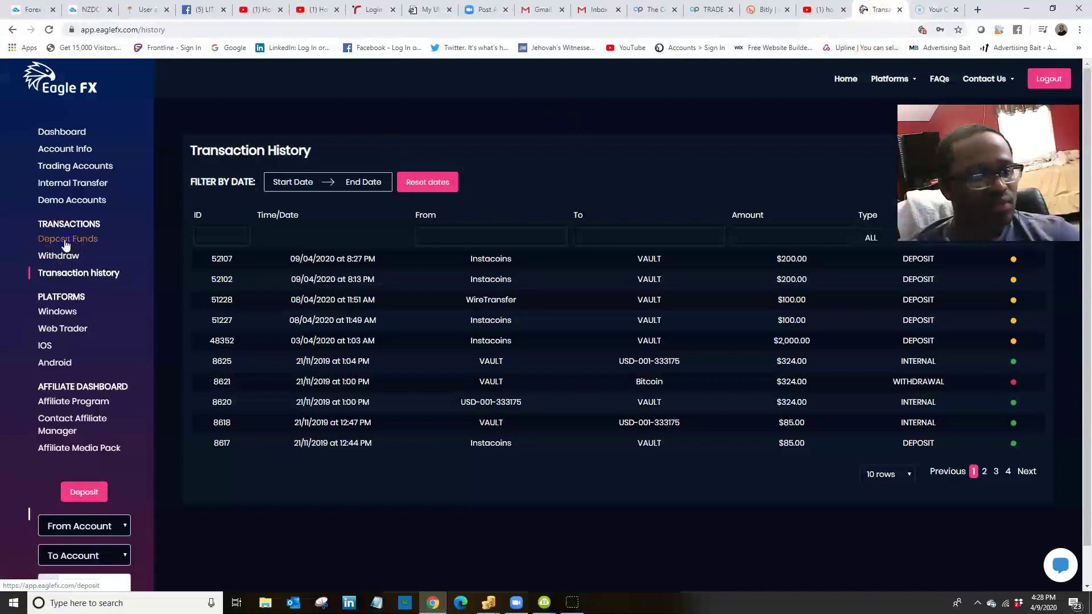
click(320, 244)
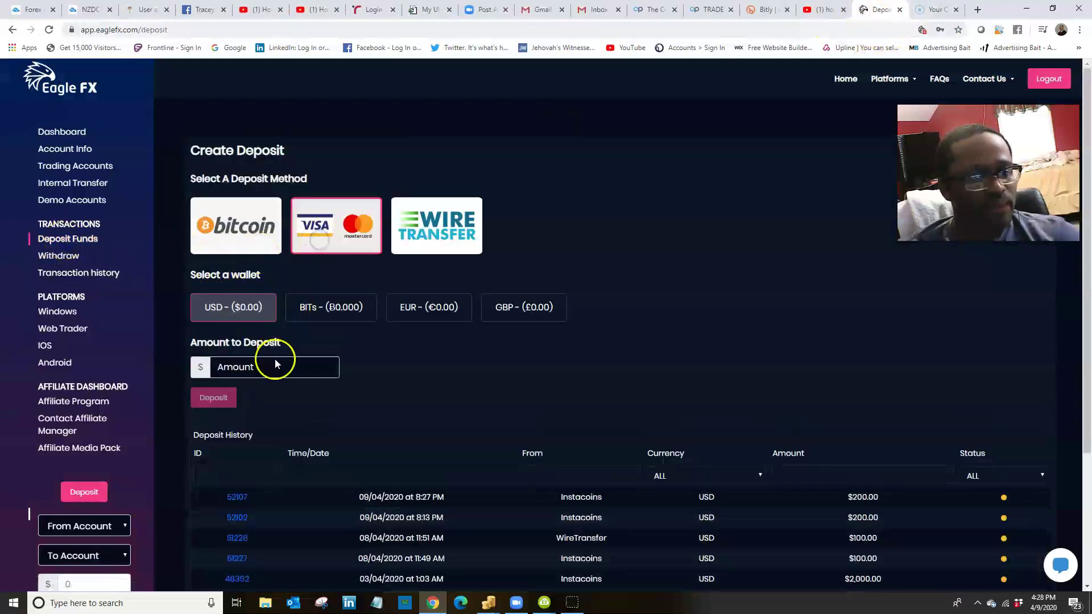
click(276, 370)
text(200)
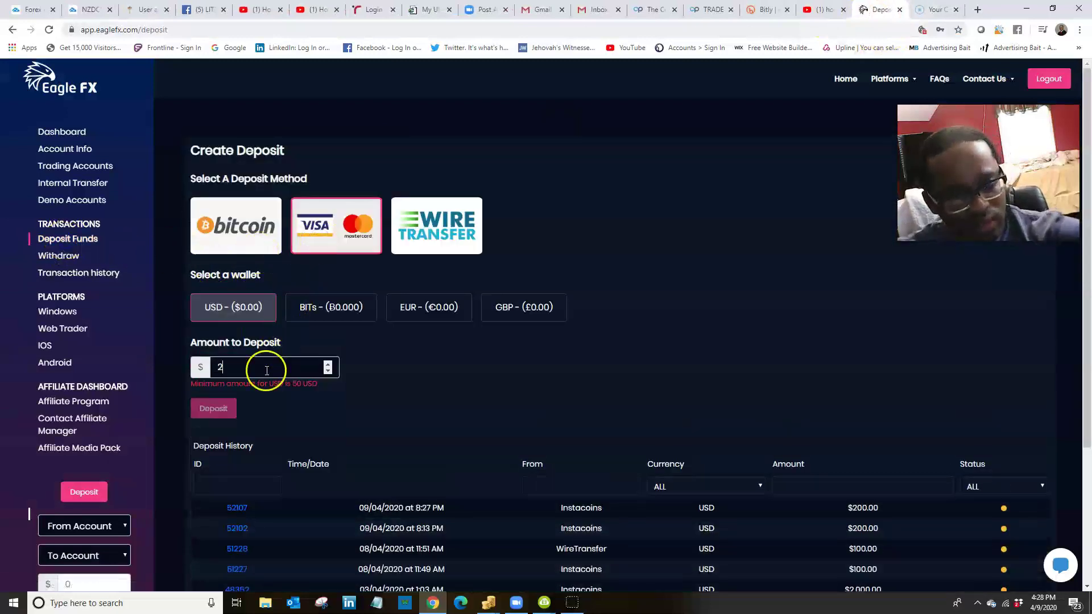
click(219, 399)
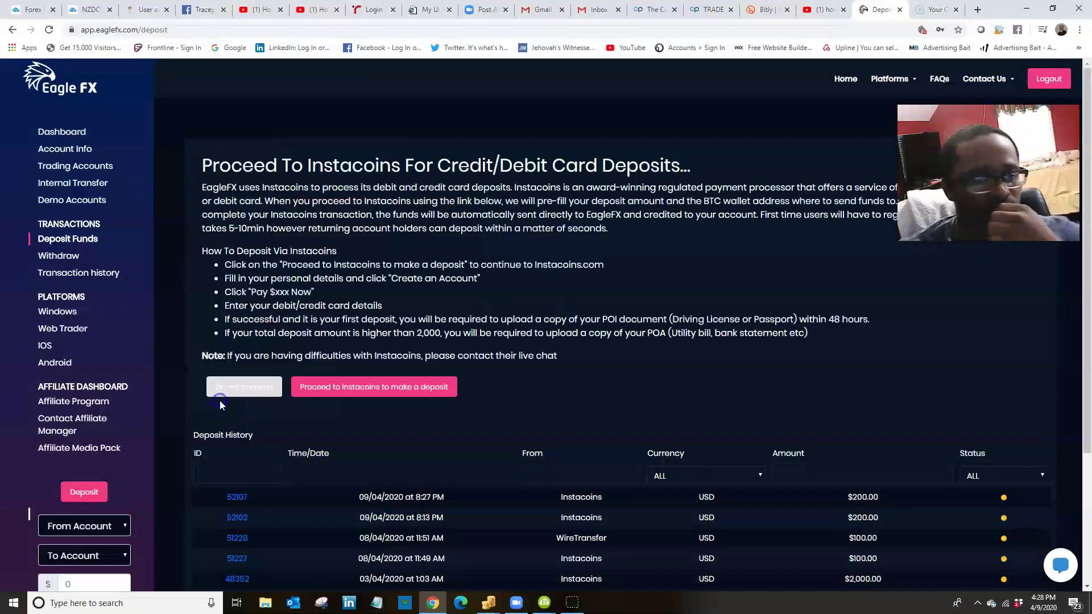
click(327, 397)
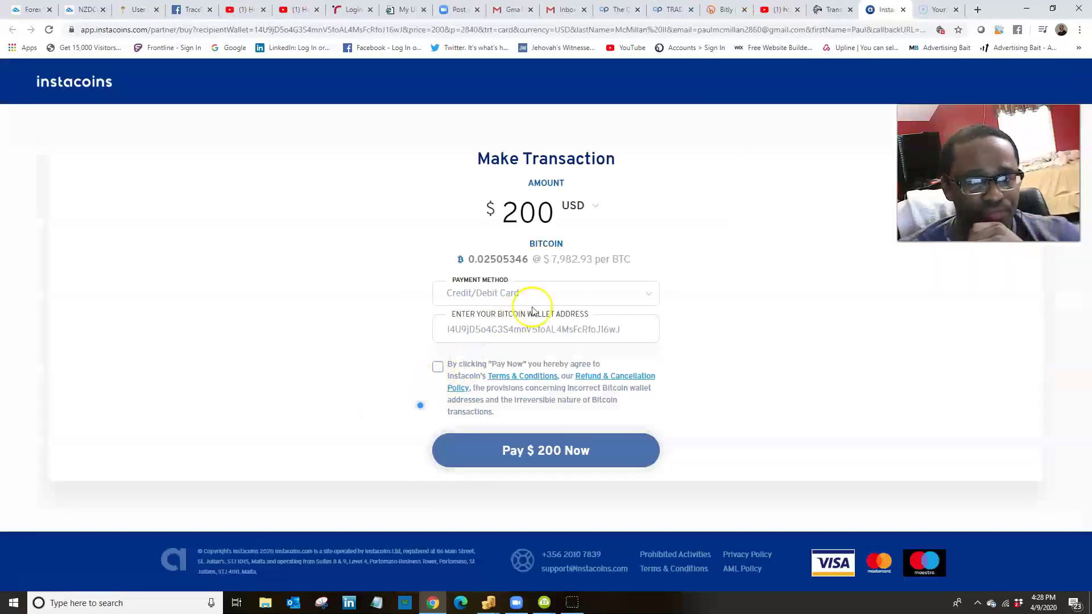
Accept the Instacoins terms for the second $200 deposit, try to submit its payment, and close the page.
click(438, 366)
click(496, 455)
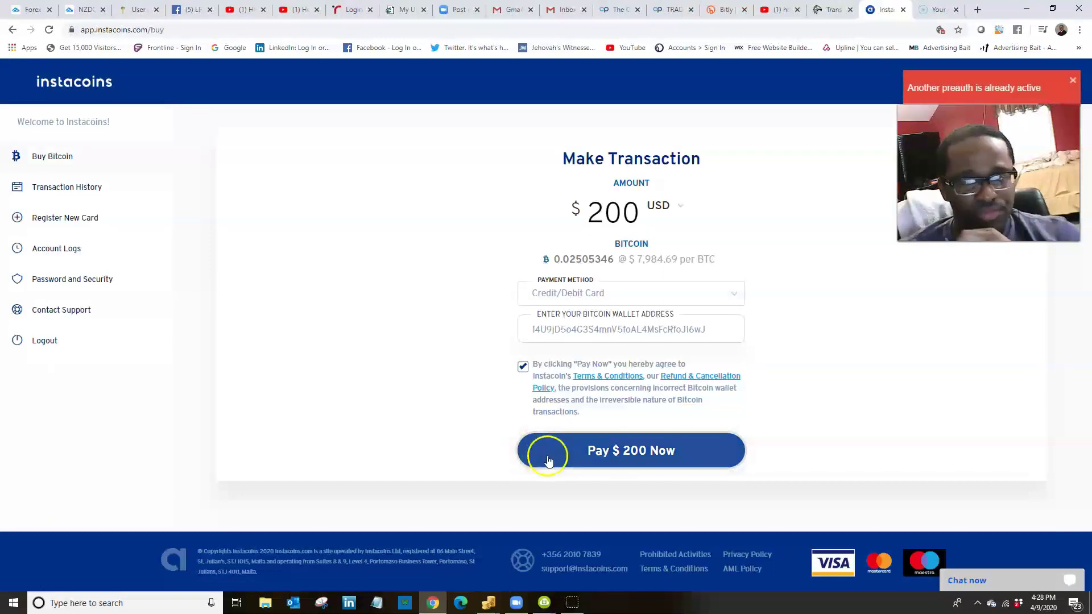
click(566, 445)
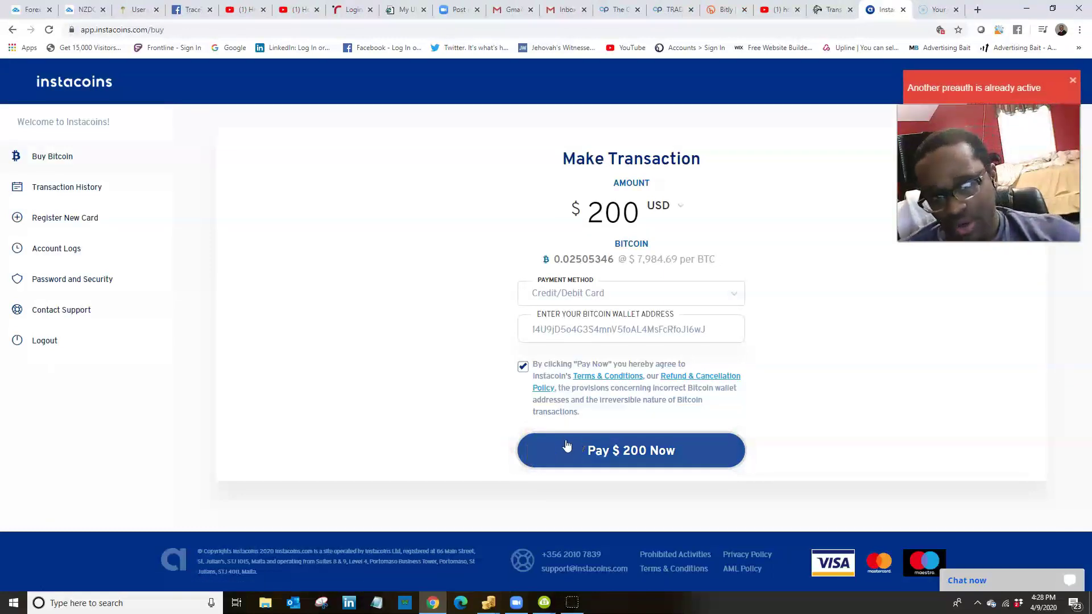
click(622, 454)
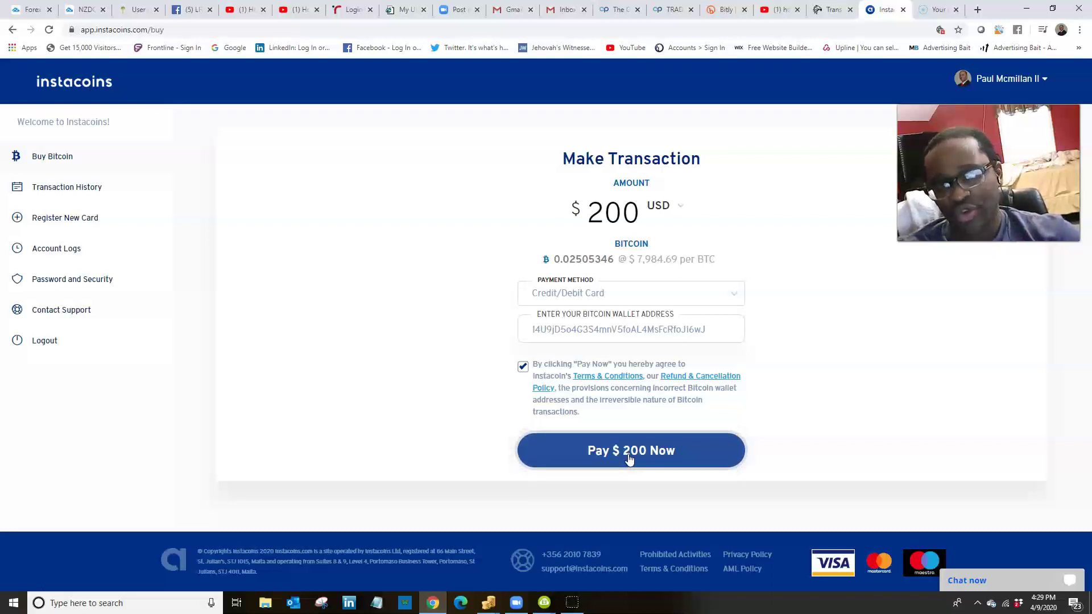
click(629, 459)
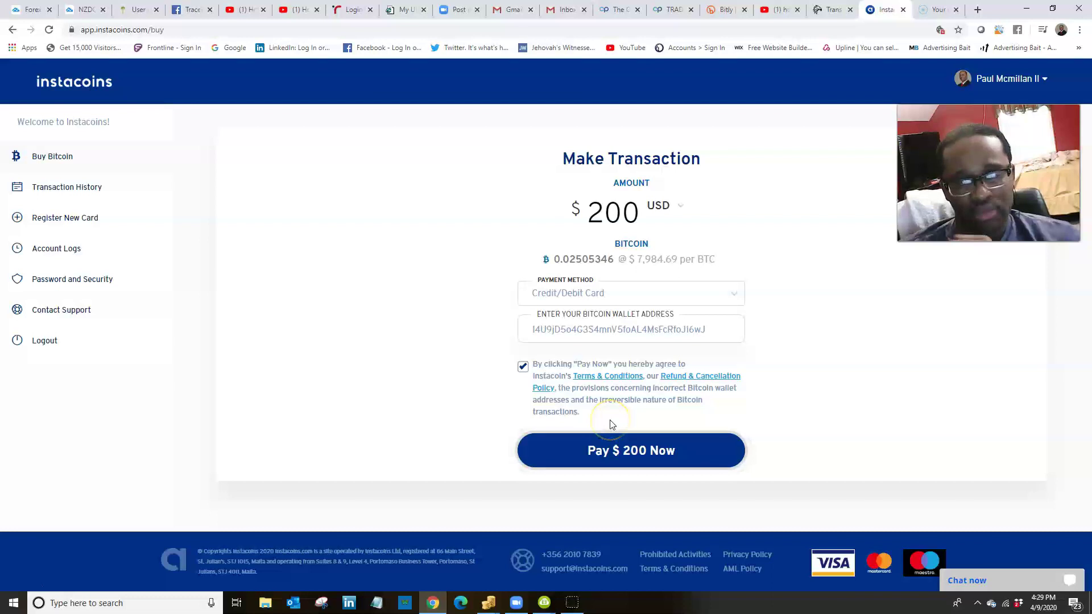
click(903, 10)
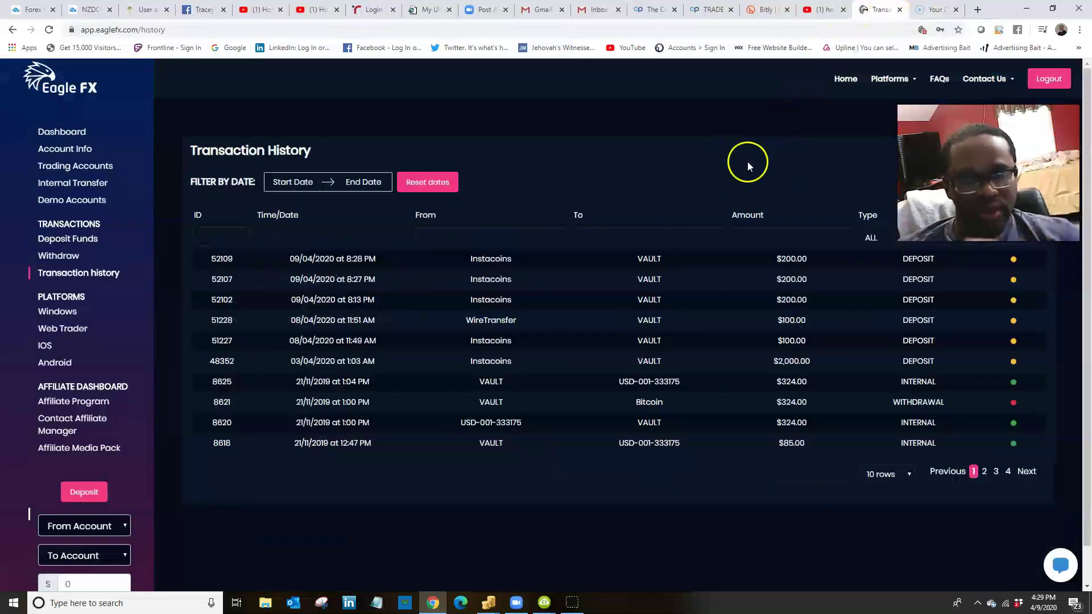
Open the withdrawal form and choose Bitcoin as the withdrawal method with USD as the currency.
click(68, 260)
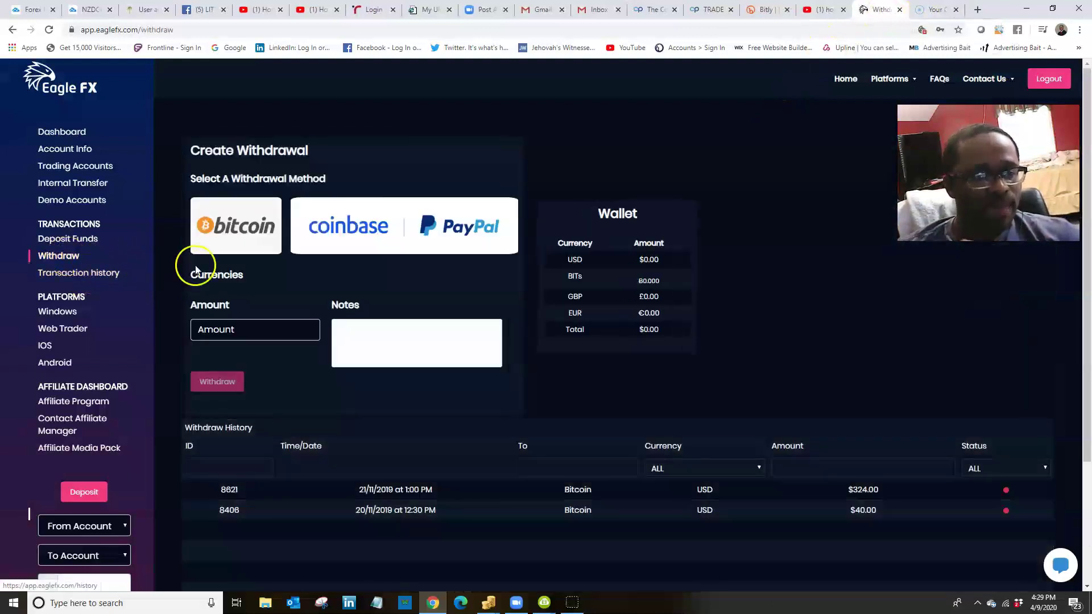
click(227, 227)
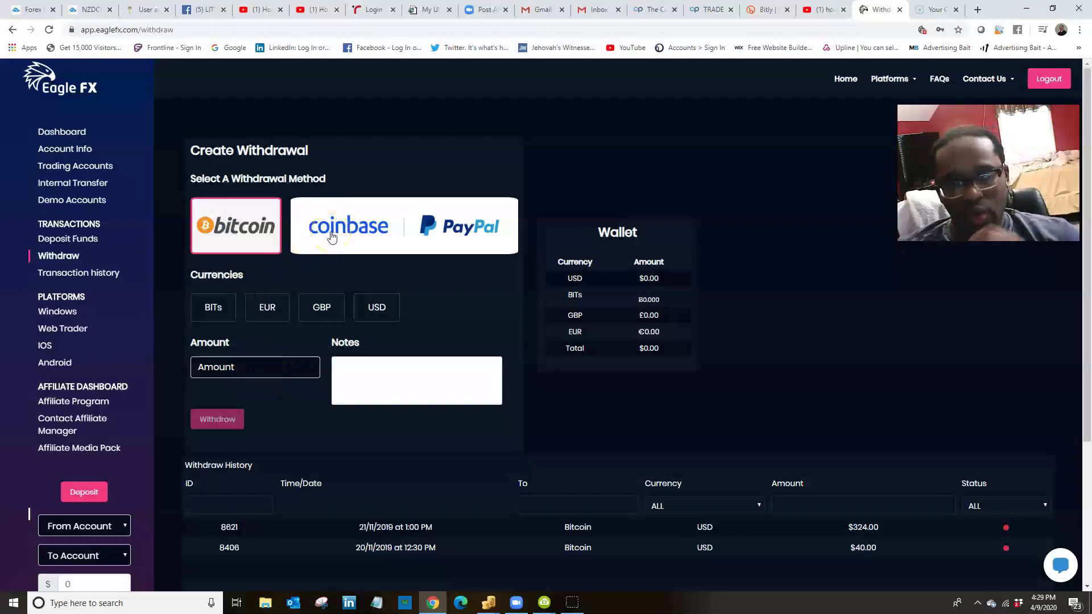
click(256, 252)
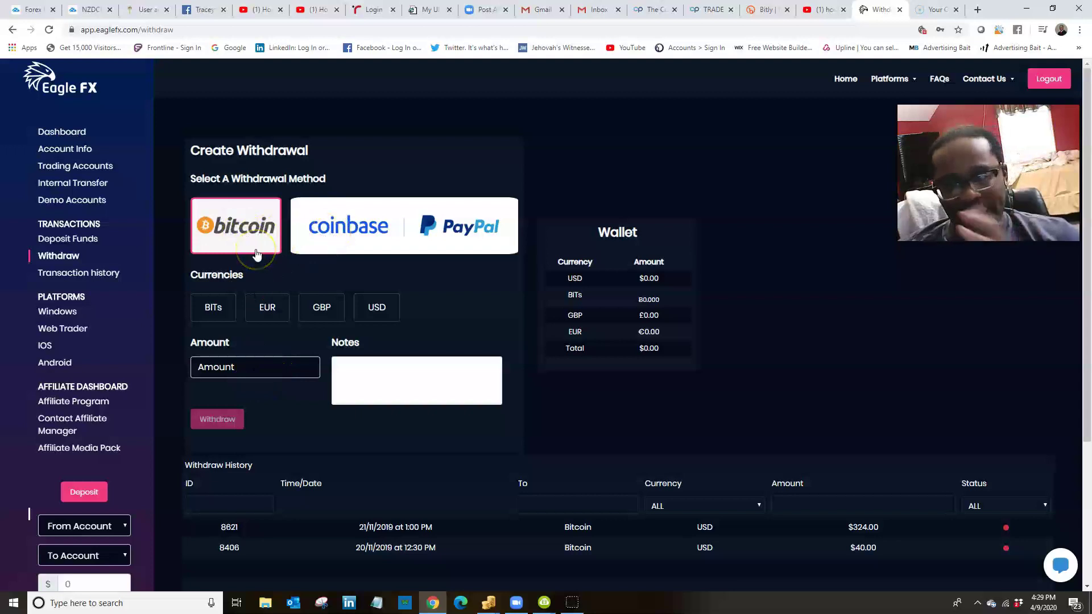
click(198, 250)
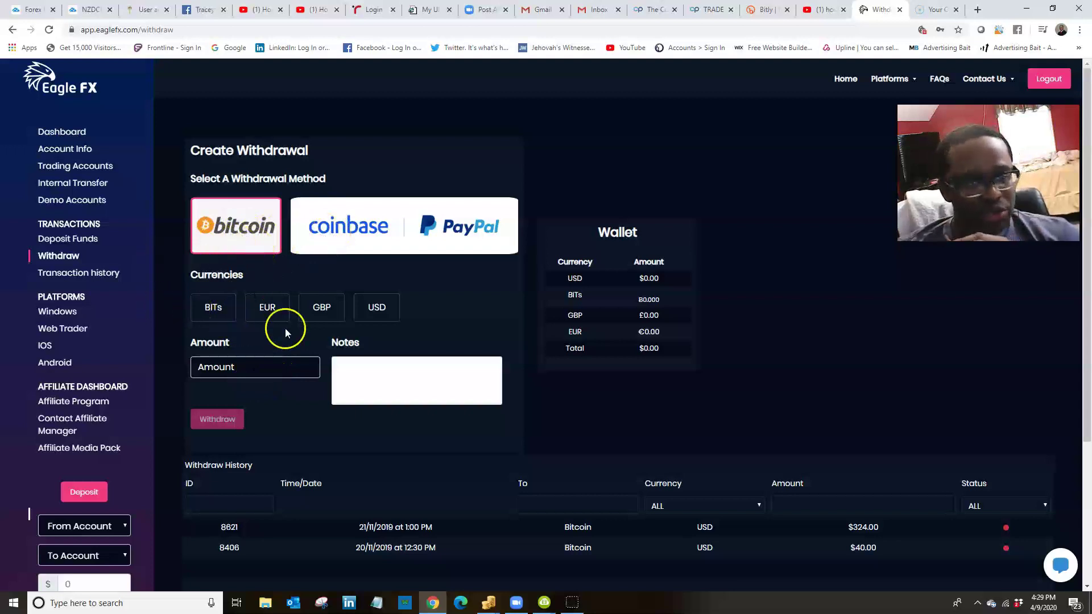
click(376, 308)
Set the withdrawal amount to 200, try to submit the withdrawal, and dismiss the resulting dialog.
click(288, 375)
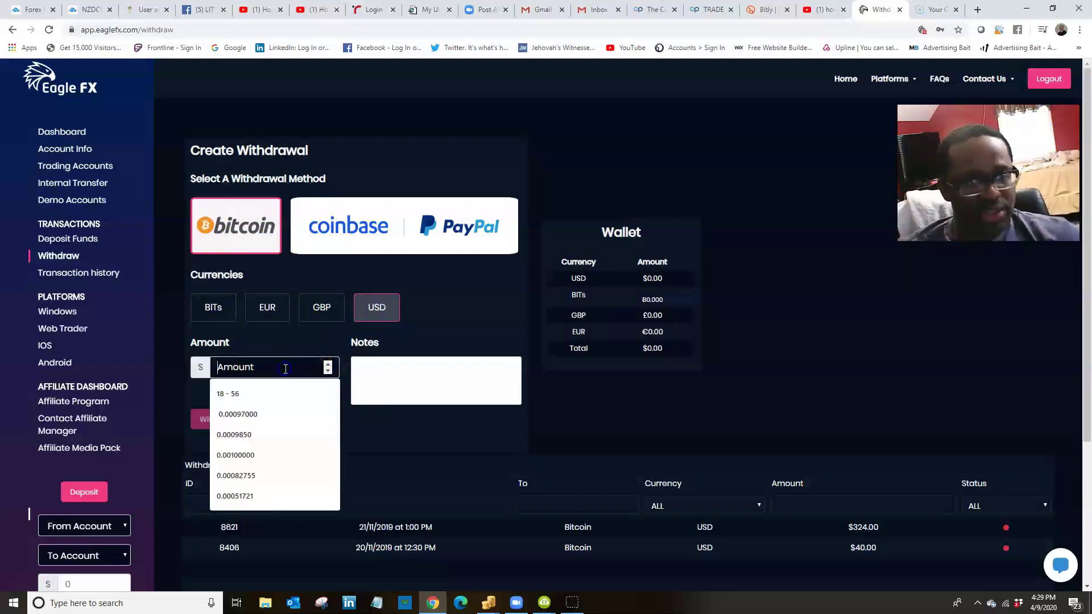
text(200)
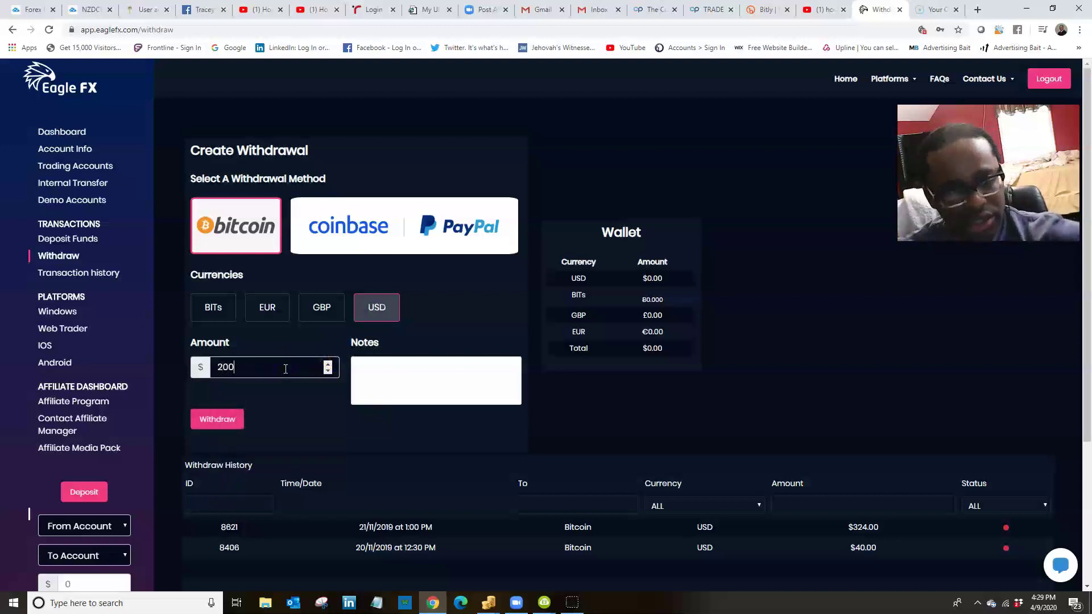
click(244, 419)
click(233, 419)
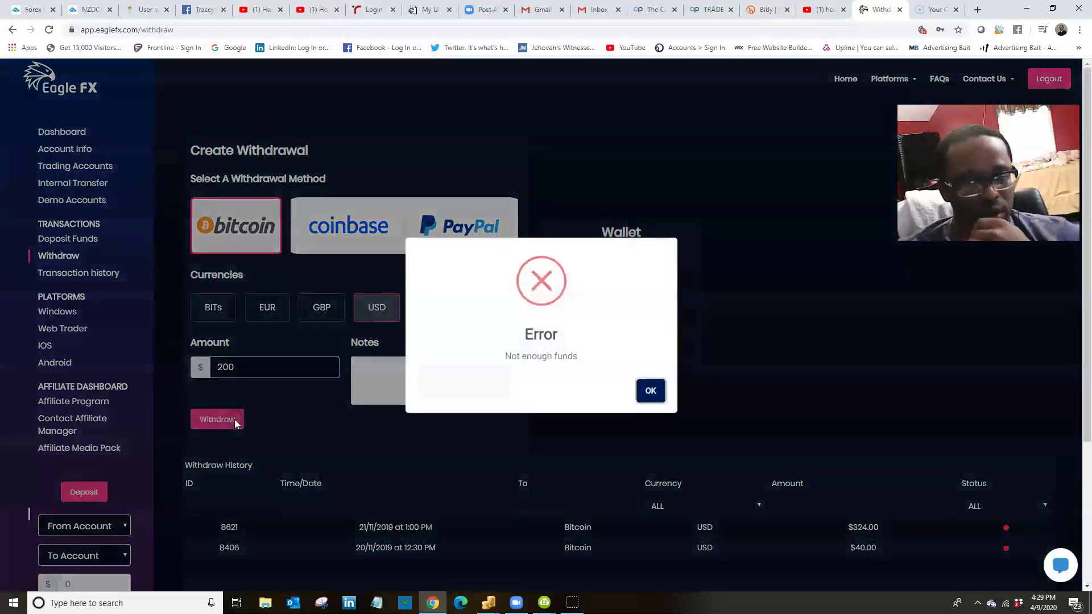
click(650, 391)
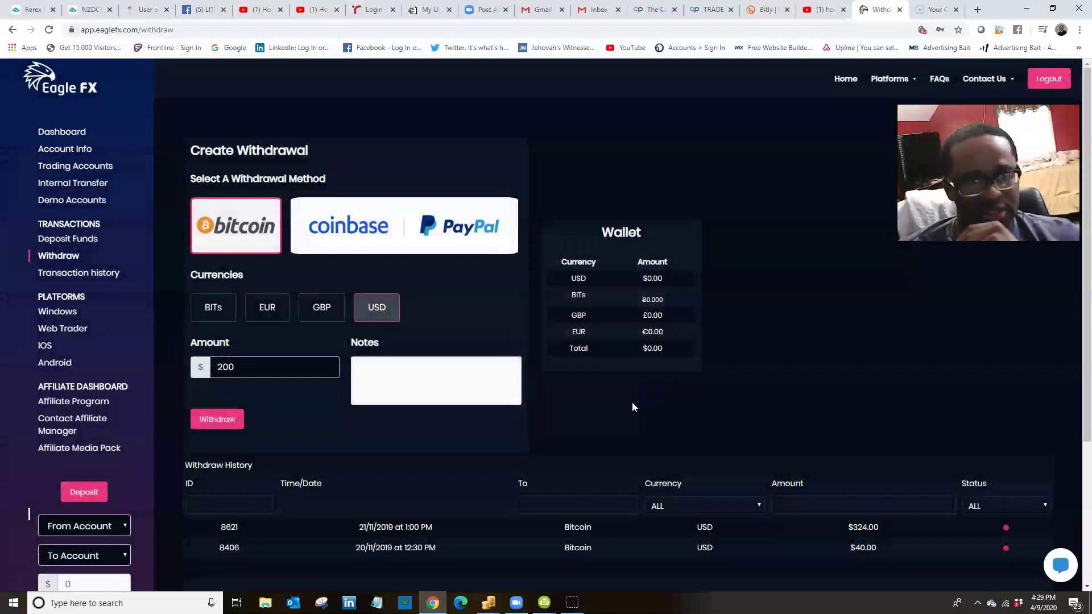
Open the FAQs article on submitting a withdrawal via Bitcoin and read through its instructions.
click(941, 80)
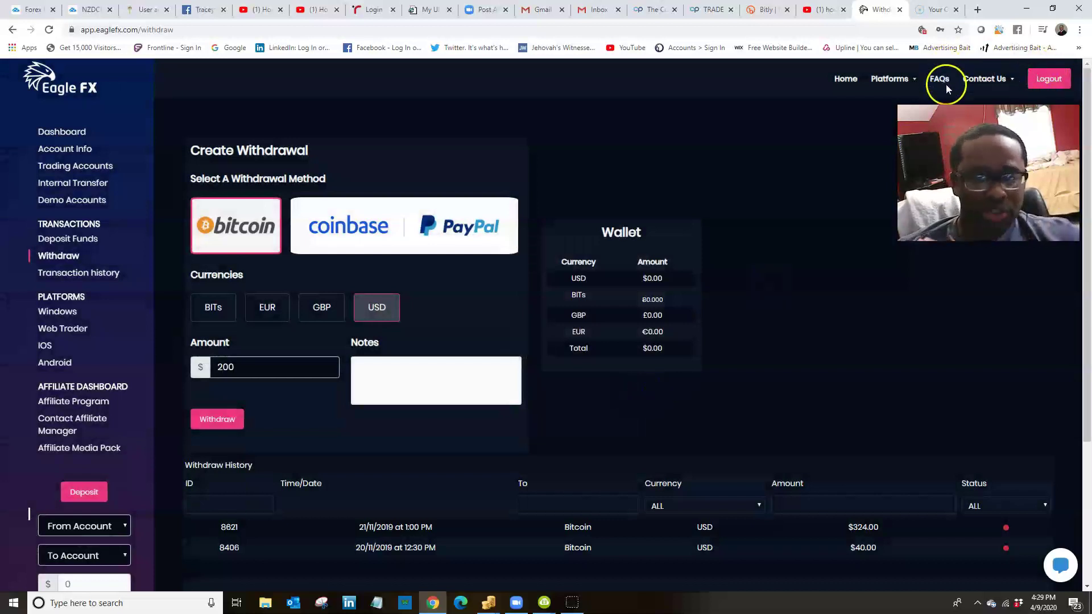
scroll(621, 361, down, 3)
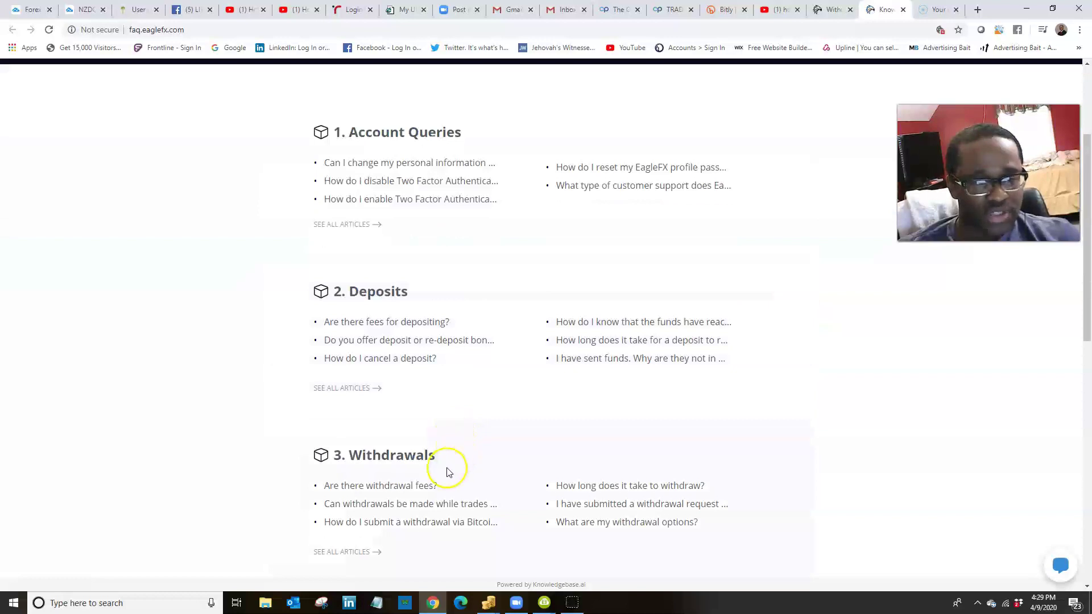
click(415, 522)
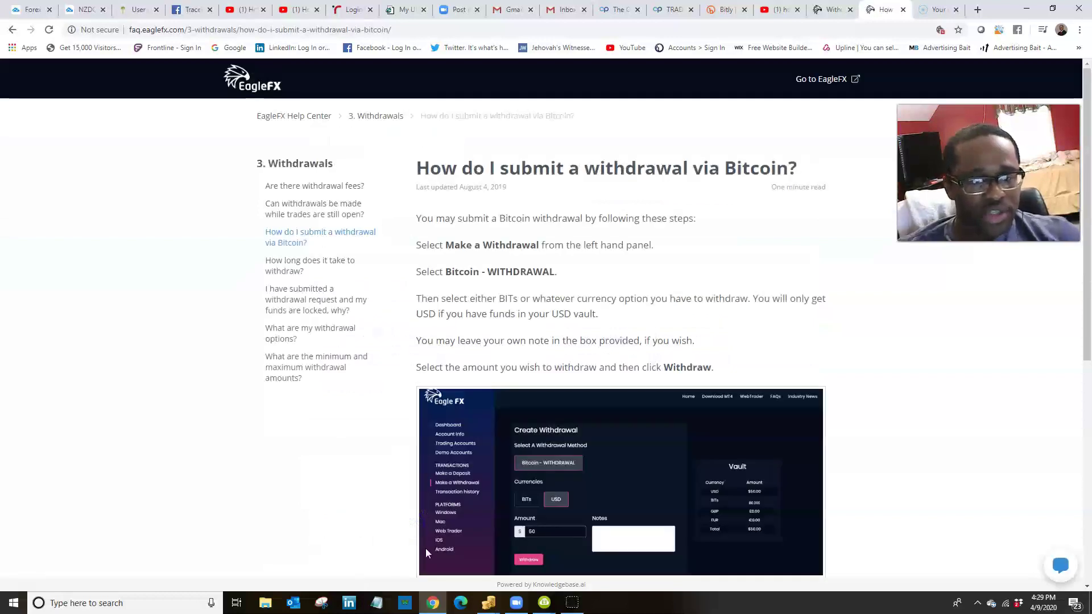
scroll(516, 508, down, 3)
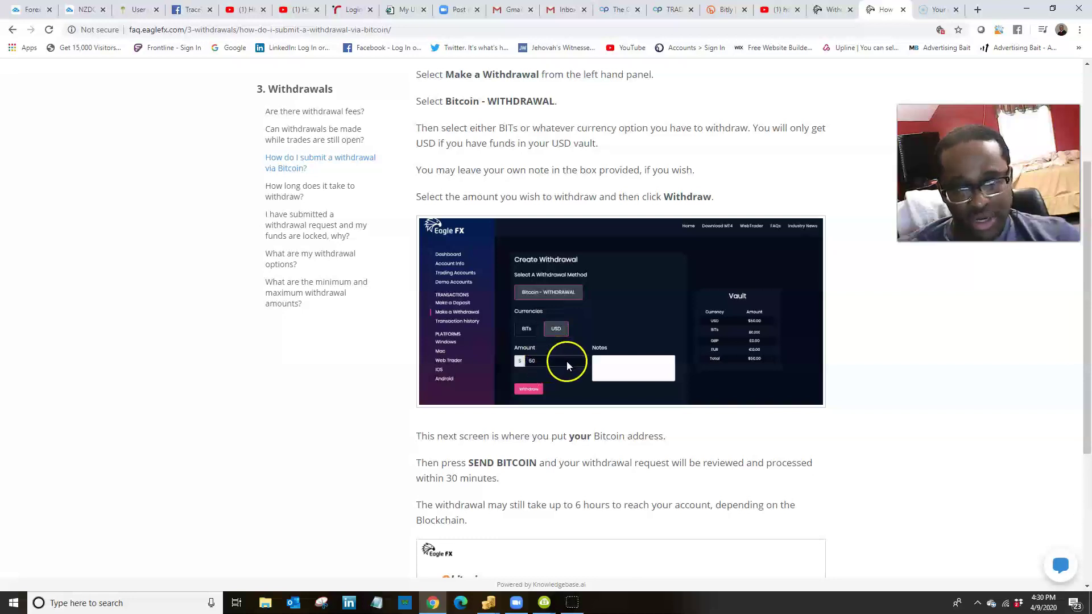
scroll(569, 421, down, 3)
scroll(560, 420, down, 2)
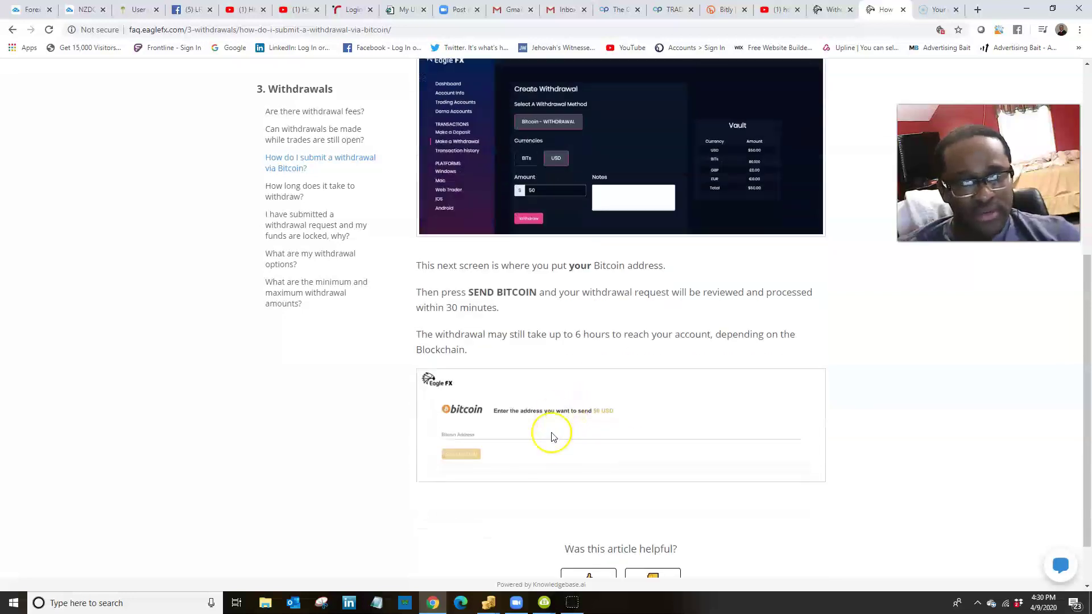
scroll(552, 353, down, 1)
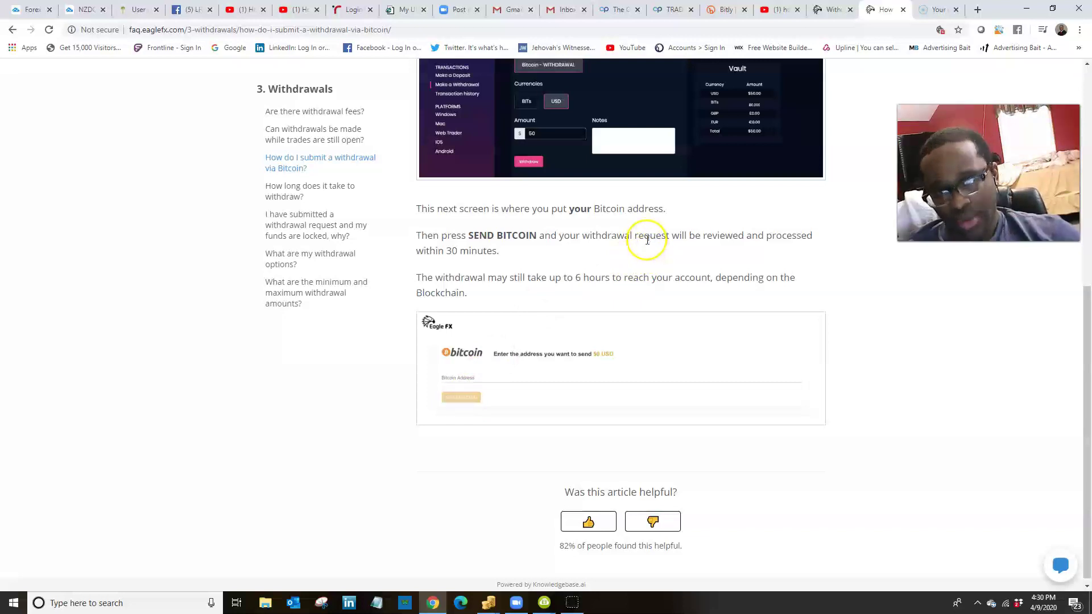
scroll(663, 262, up, 7)
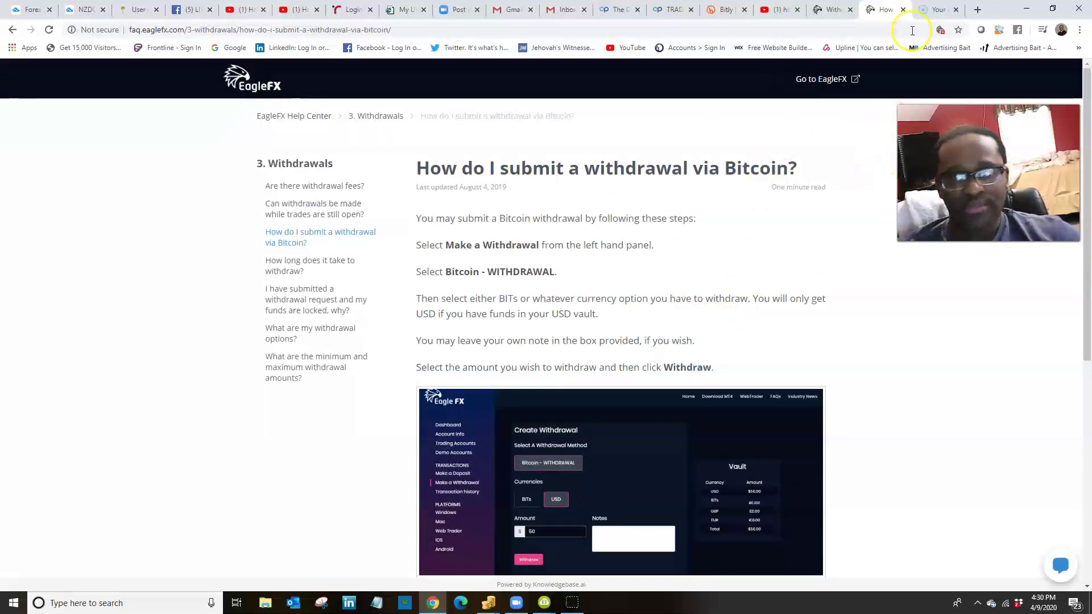
click(929, 9)
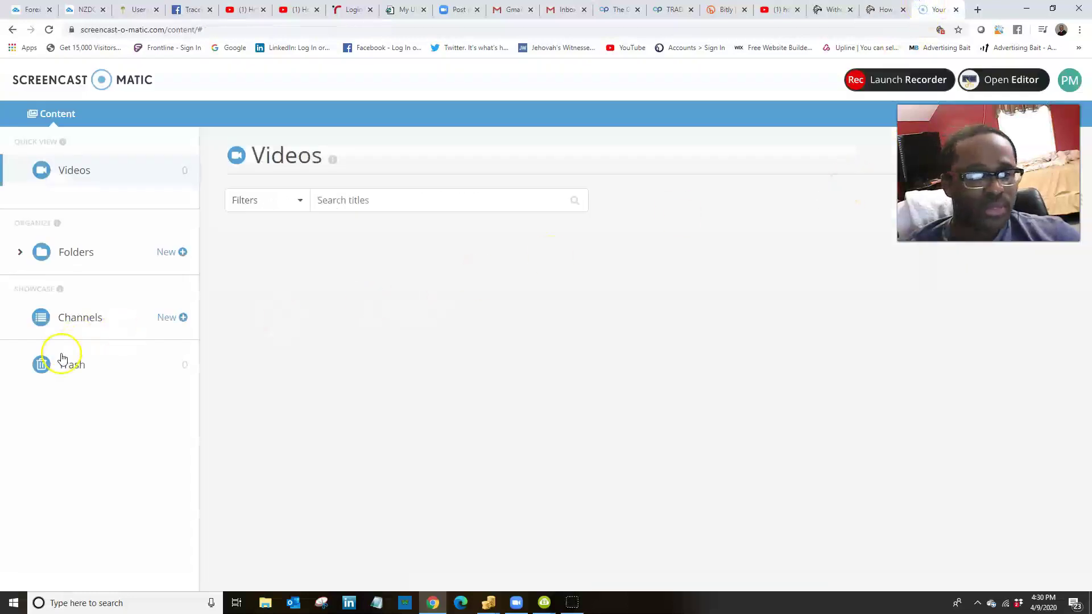